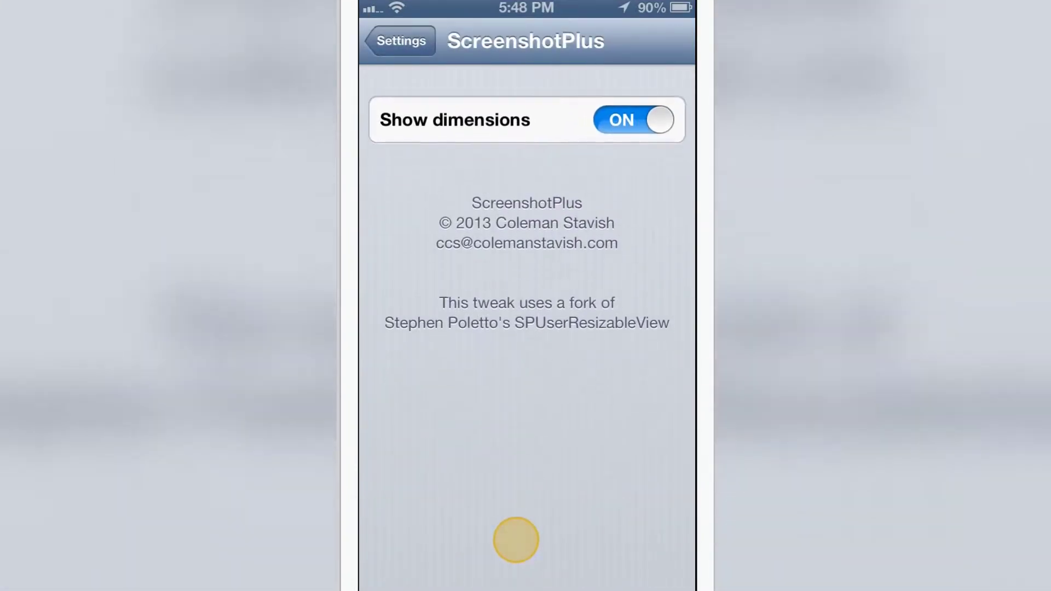
# Go back from the ScreenshotPlus preferences page to the main Settings list.
pyautogui.click(417, 41)
pyautogui.scroll(1, 550, 336)
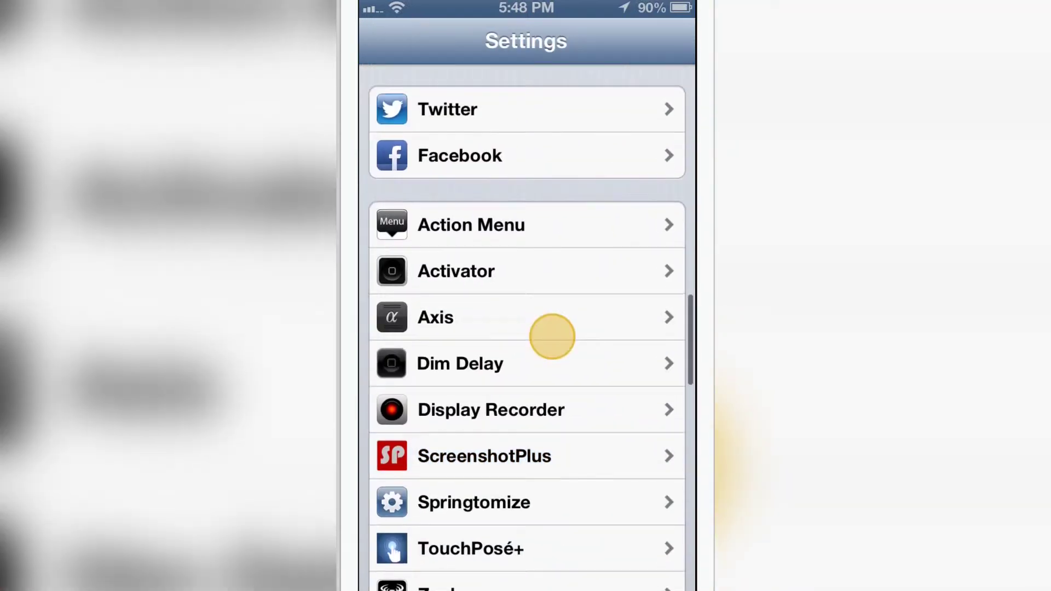
# Assign ScreenshotPlus to Activator's Anywhere status bar double tap, then return home.
pyautogui.click(556, 317)
pyautogui.click(607, 108)
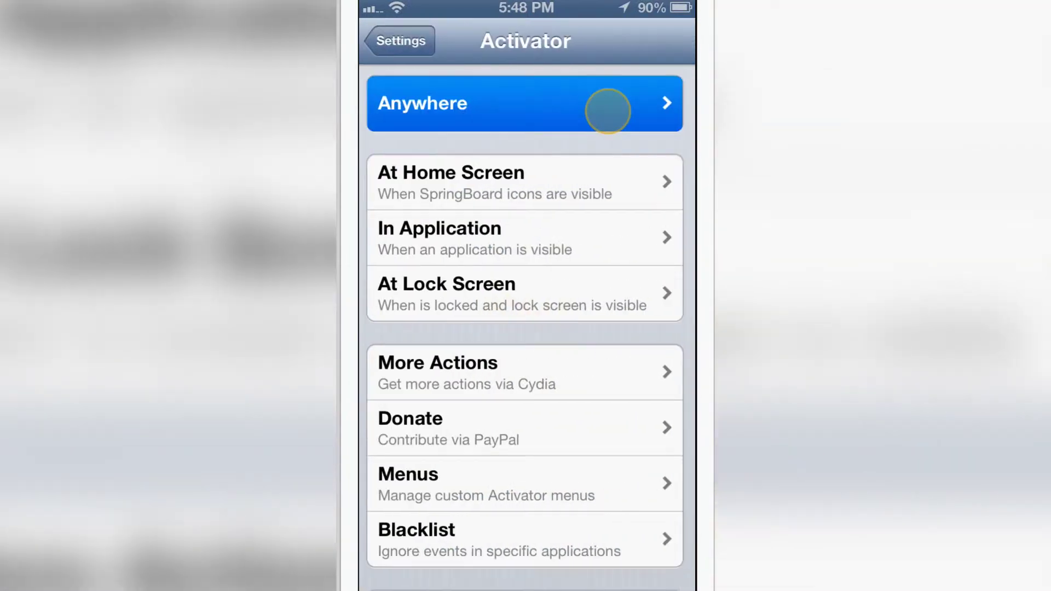
pyautogui.scroll(-10, 545, 429)
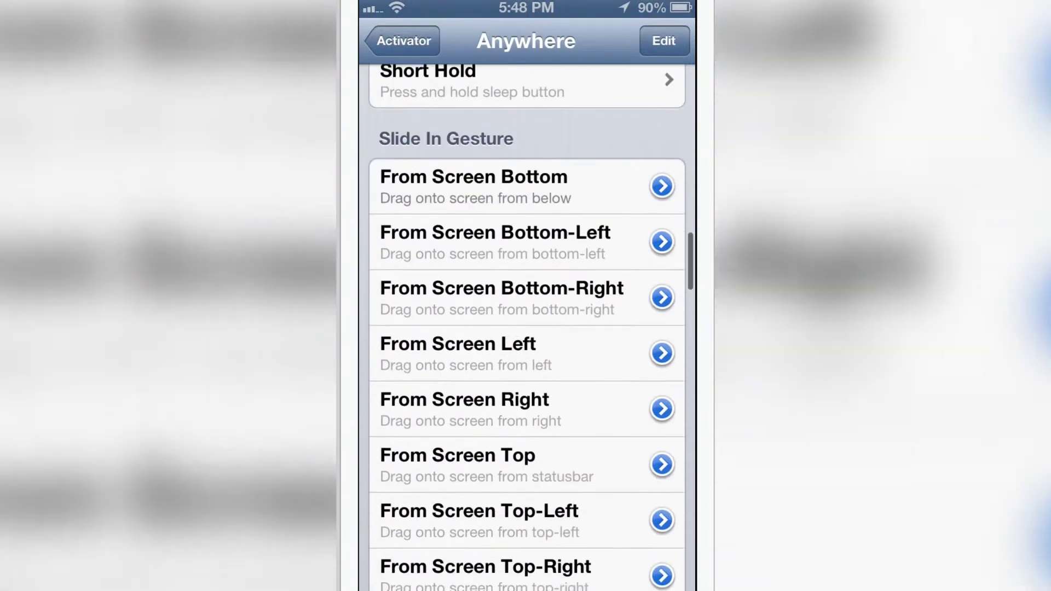
pyautogui.scroll(-10, 569, 249)
pyautogui.scroll(-3, 570, 249)
pyautogui.scroll(2, 441, 540)
pyautogui.scroll(-5, 534, 317)
pyautogui.scroll(-3, 556, 312)
pyautogui.click(600, 164)
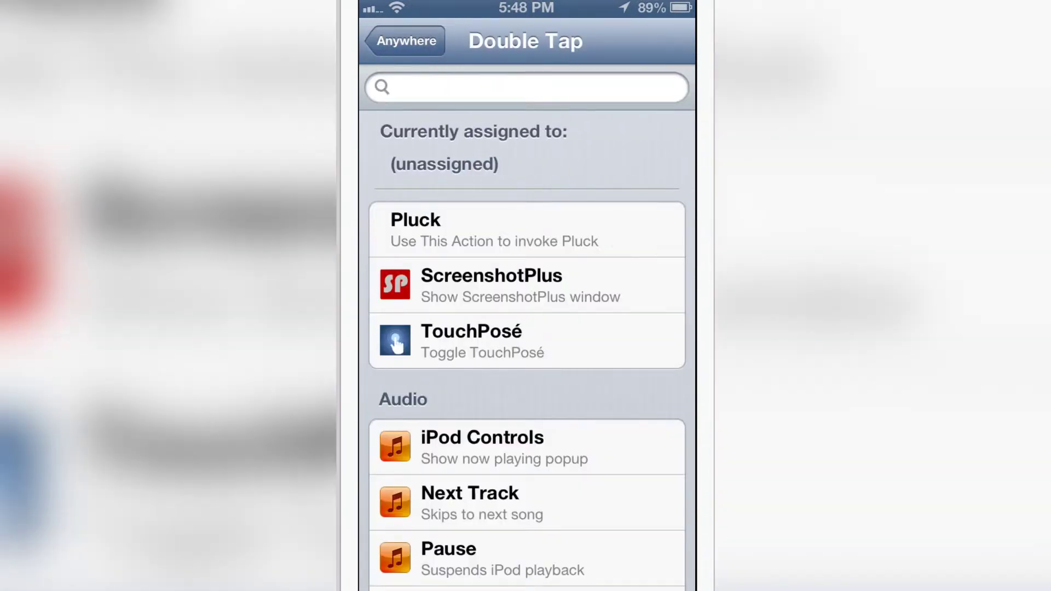
pyautogui.click(526, 285)
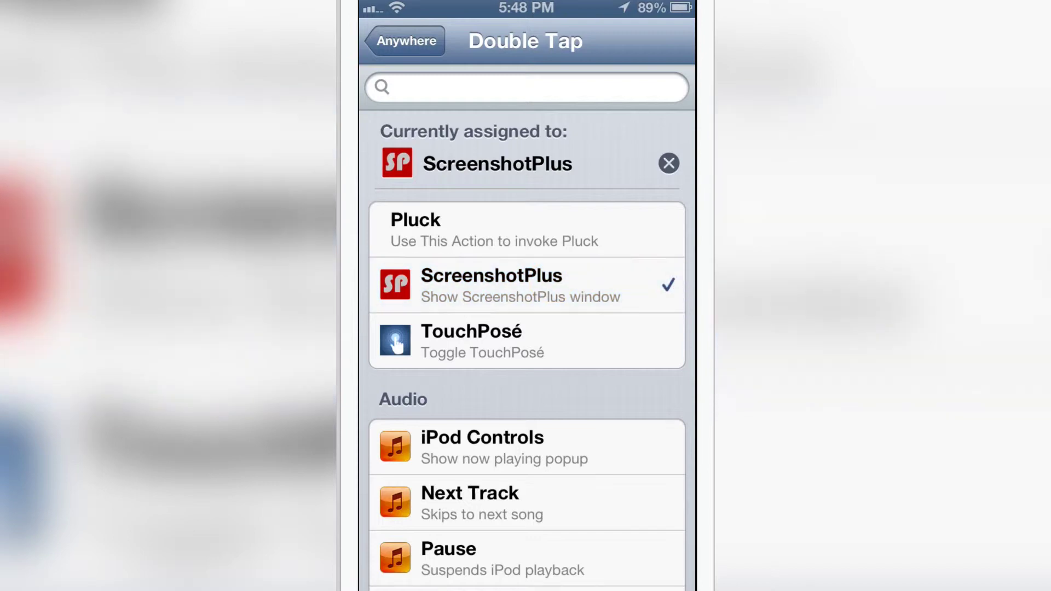
pyautogui.press('Home')
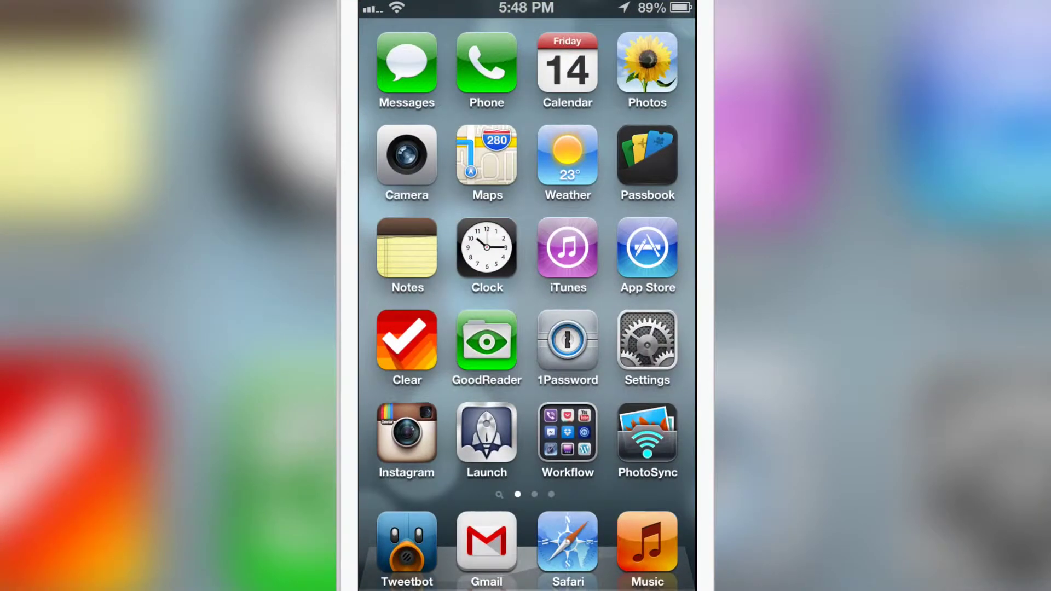
# Capture a 400 × 400 region over the Phone, Calendar, Maps and Weather icons.
pyautogui.doubleClick(606, 15)
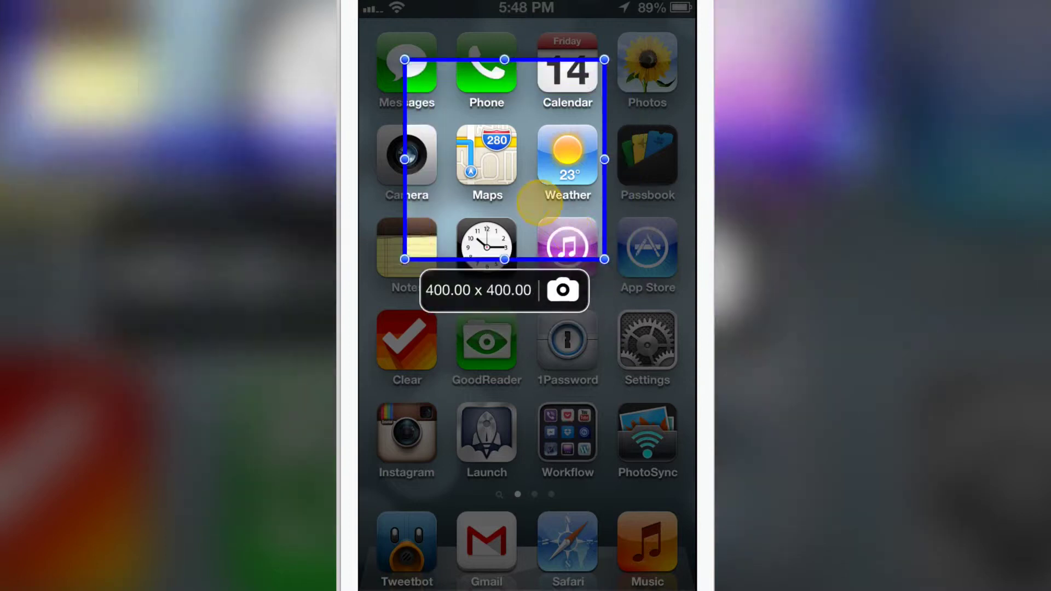
pyautogui.moveTo(567, 209)
pyautogui.mouseDown()
pyautogui.moveTo(427, 164)
pyautogui.moveTo(422, 431)
pyautogui.moveTo(565, 275)
pyautogui.moveTo(626, 250)
pyautogui.moveTo(626, 179)
pyautogui.moveTo(612, 169)
pyautogui.moveTo(546, 169)
pyautogui.moveTo(572, 165)
pyautogui.moveTo(560, 166)
pyautogui.mouseUp()
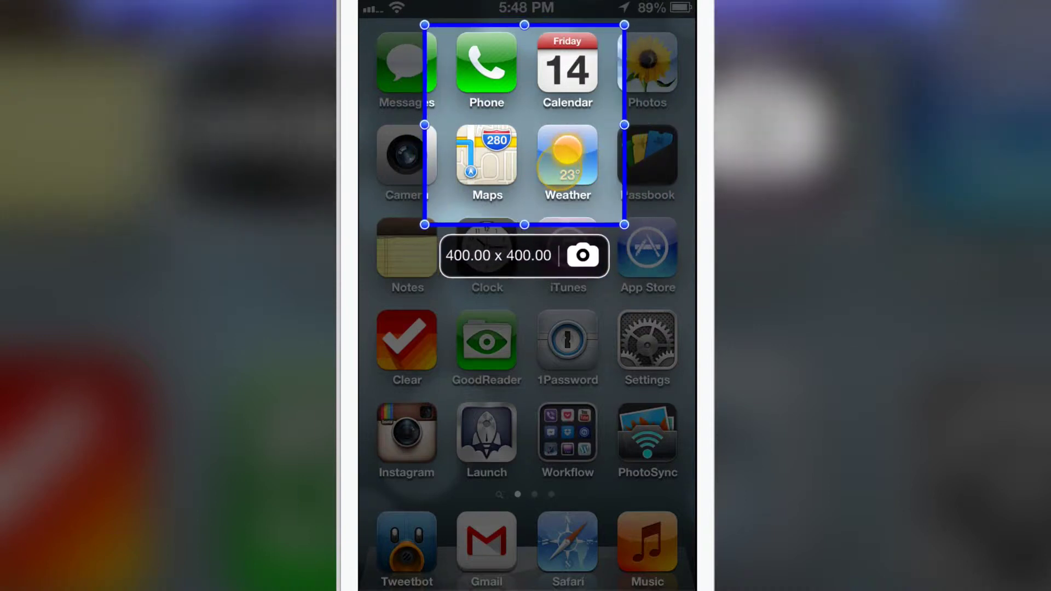
pyautogui.click(582, 255)
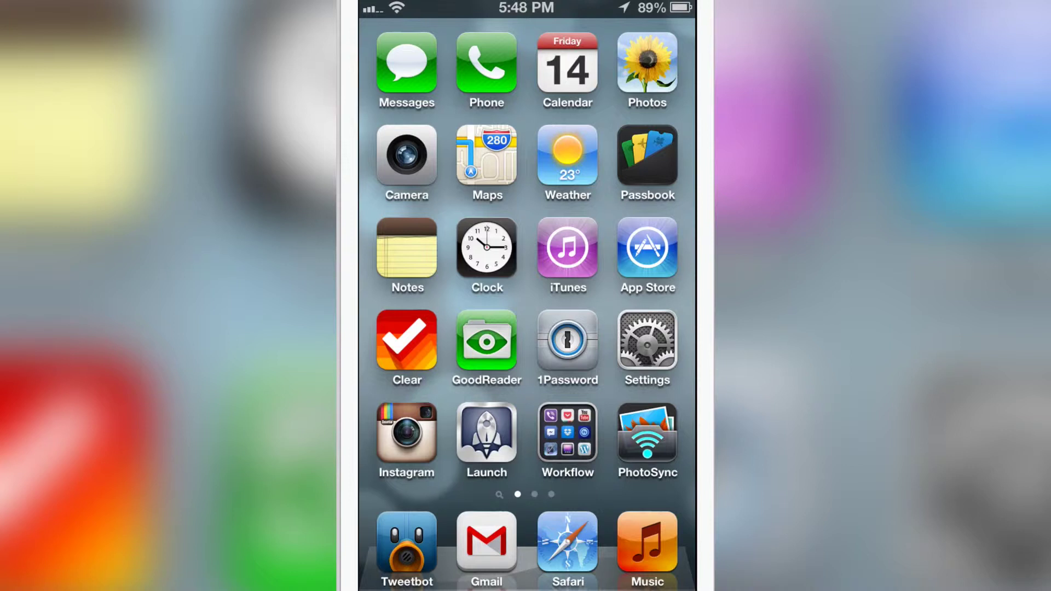
# Resize the capture region to about 142 × 138 around the Camera icon and capture it.
pyautogui.click(587, 10)
pyautogui.moveTo(526, 264); pyautogui.dragTo(526, 491)
pyautogui.moveTo(427, 277); pyautogui.dragTo(376, 278)
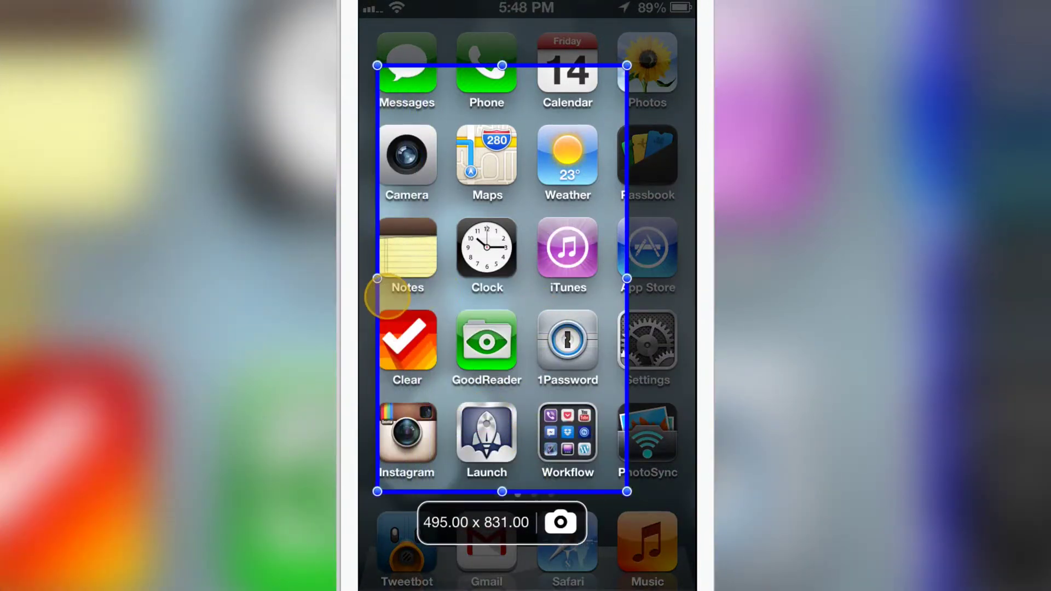
pyautogui.moveTo(502, 491)
pyautogui.mouseDown()
pyautogui.moveTo(488, 378)
pyautogui.moveTo(505, 202)
pyautogui.mouseUp()
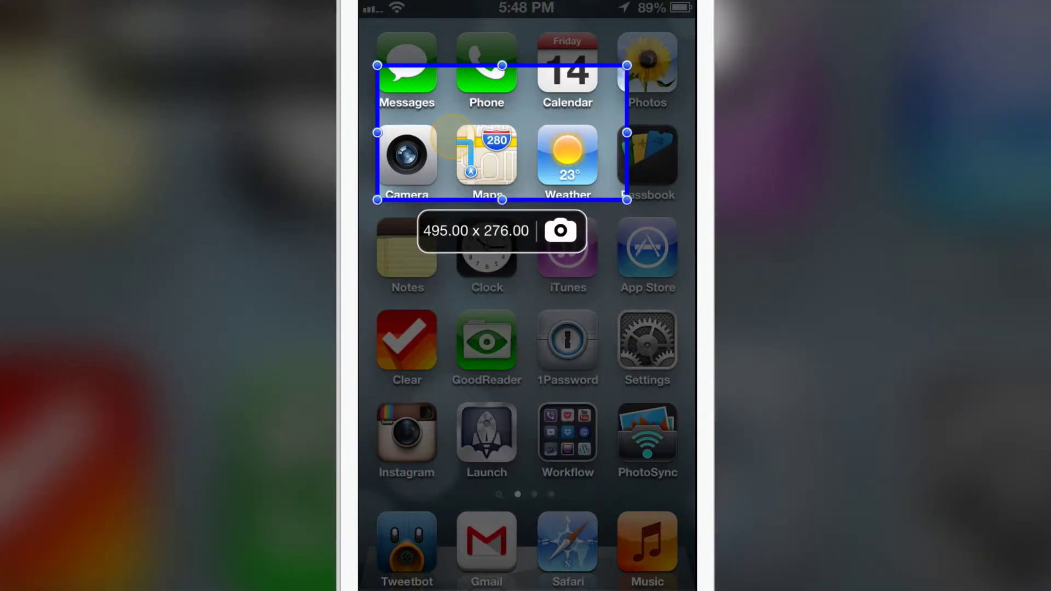
pyautogui.moveTo(502, 65)
pyautogui.mouseDown()
pyautogui.moveTo(483, 106)
pyautogui.moveTo(487, 130)
pyautogui.mouseUp()
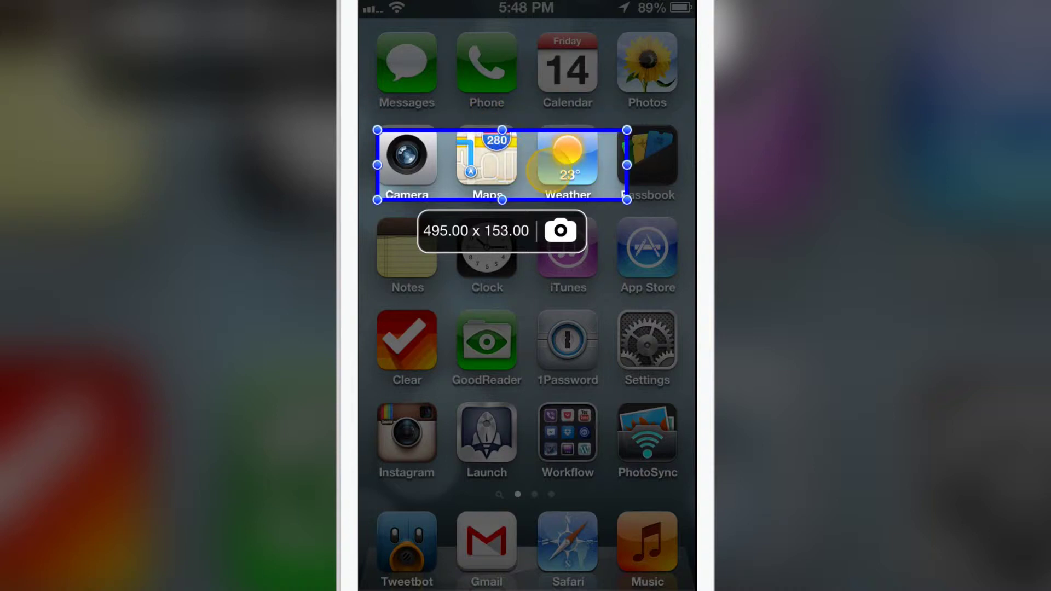
pyautogui.moveTo(626, 199)
pyautogui.mouseDown()
pyautogui.moveTo(504, 159)
pyautogui.moveTo(422, 183)
pyautogui.moveTo(441, 191)
pyautogui.moveTo(403, 152)
pyautogui.mouseUp()
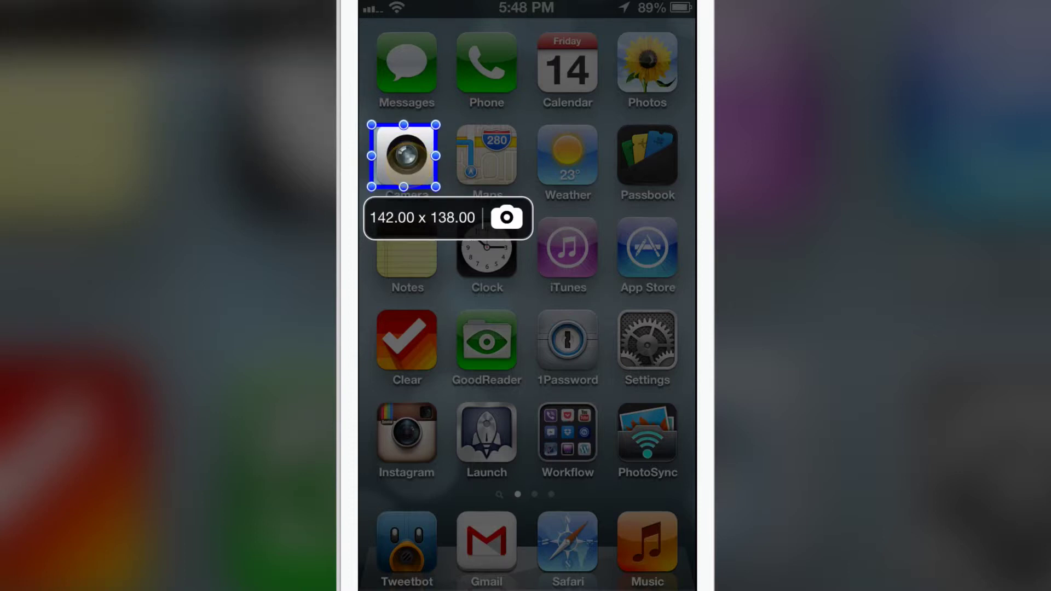
pyautogui.click(506, 215)
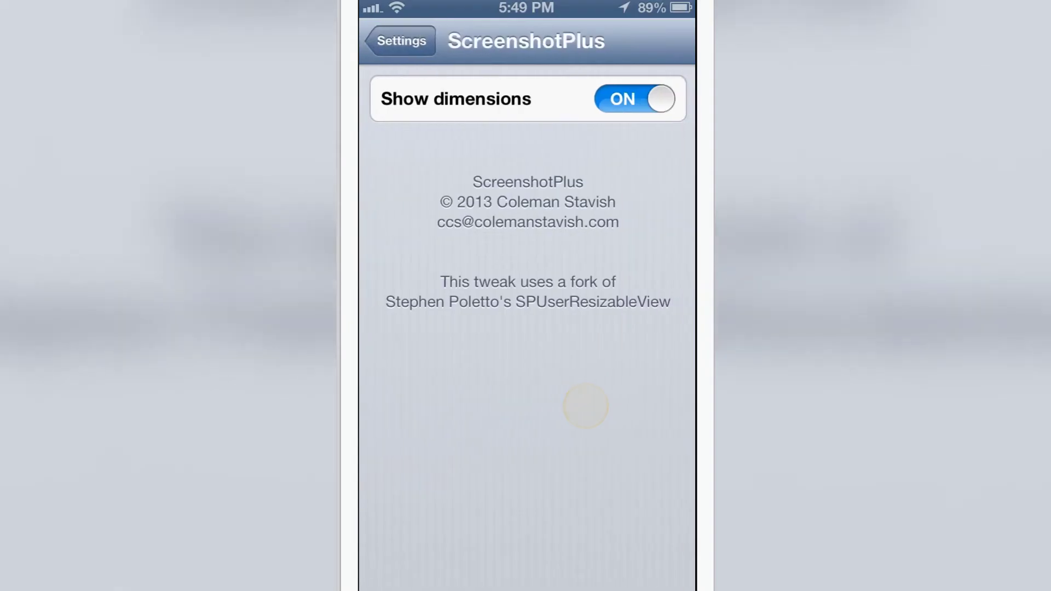
# Check that Show dimensions is on, then summon and reposition the capture frame on the home screen.
pyautogui.moveTo(542, 453); pyautogui.dragTo(542, 547)
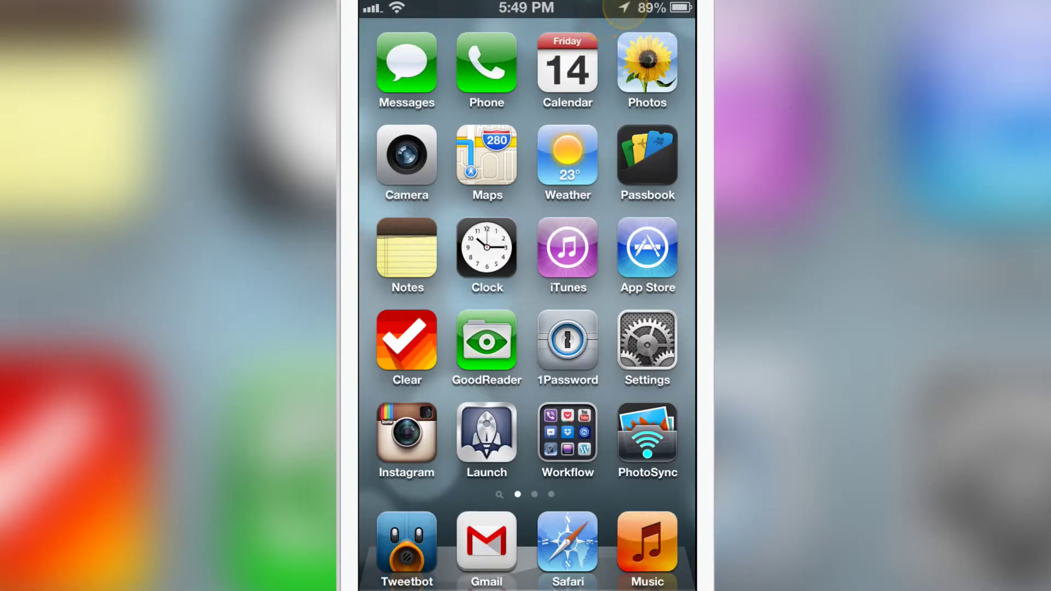
pyautogui.moveTo(624, 10); pyautogui.dragTo(599, 8)
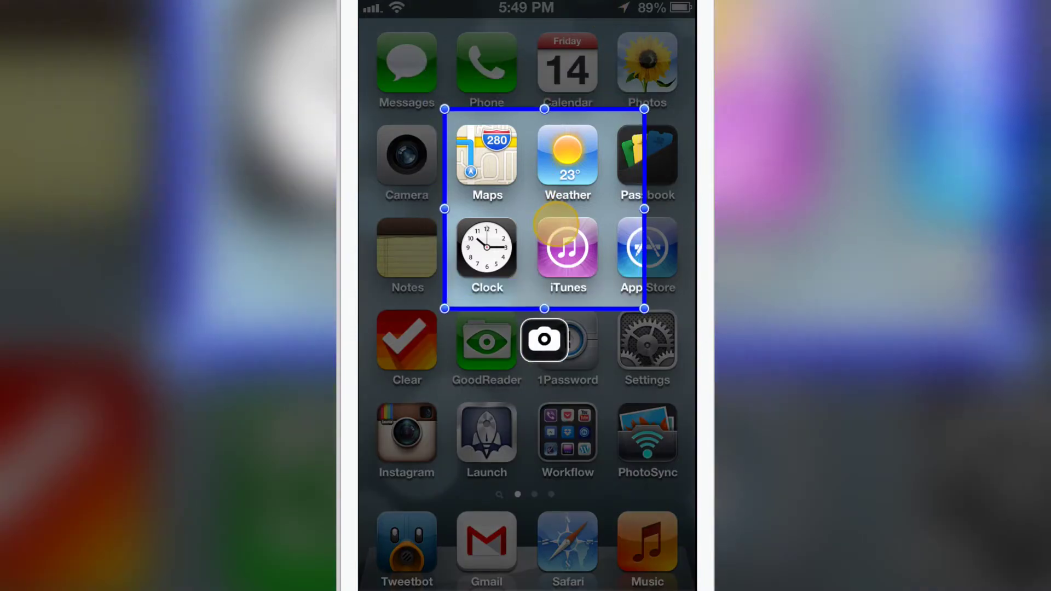
pyautogui.moveTo(540, 181)
pyautogui.mouseDown()
pyautogui.moveTo(542, 212)
pyautogui.moveTo(561, 166)
pyautogui.moveTo(531, 353)
pyautogui.moveTo(565, 304)
pyautogui.mouseUp()
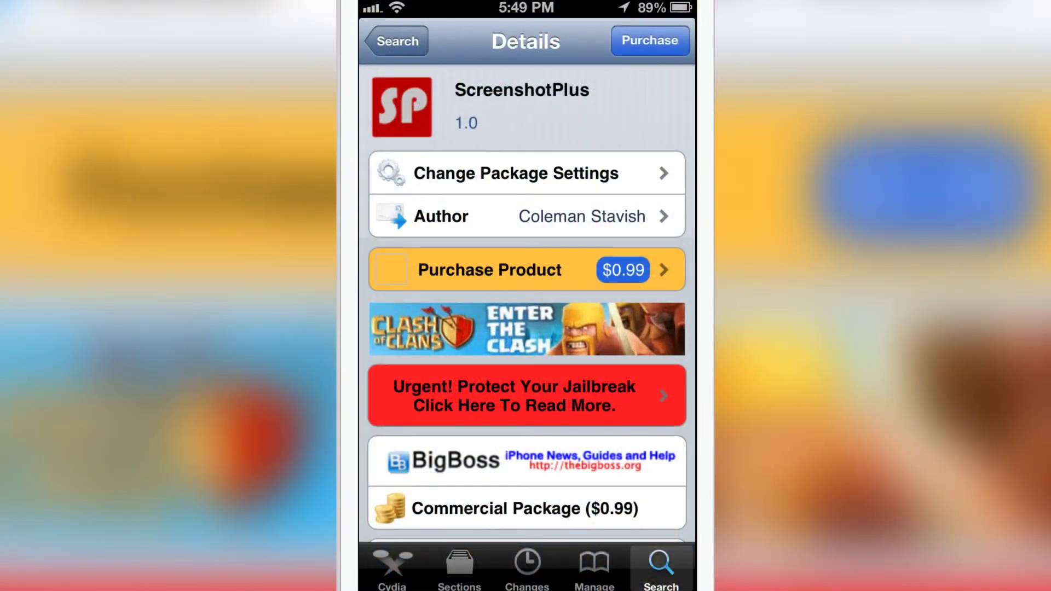
pyautogui.scroll(-2, 526, 329)
pyautogui.scroll(-1, 526, 328)
pyautogui.scroll(-2, 526, 328)
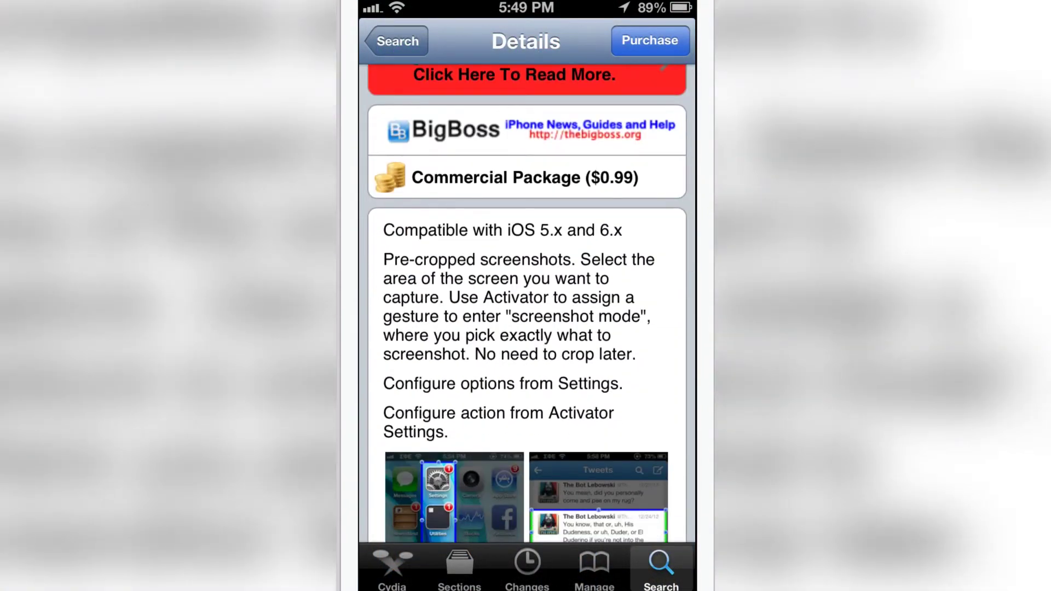
pyautogui.scroll(-2, 526, 328)
pyautogui.scroll(-2, 526, 329)
pyautogui.scroll(-1, 526, 328)
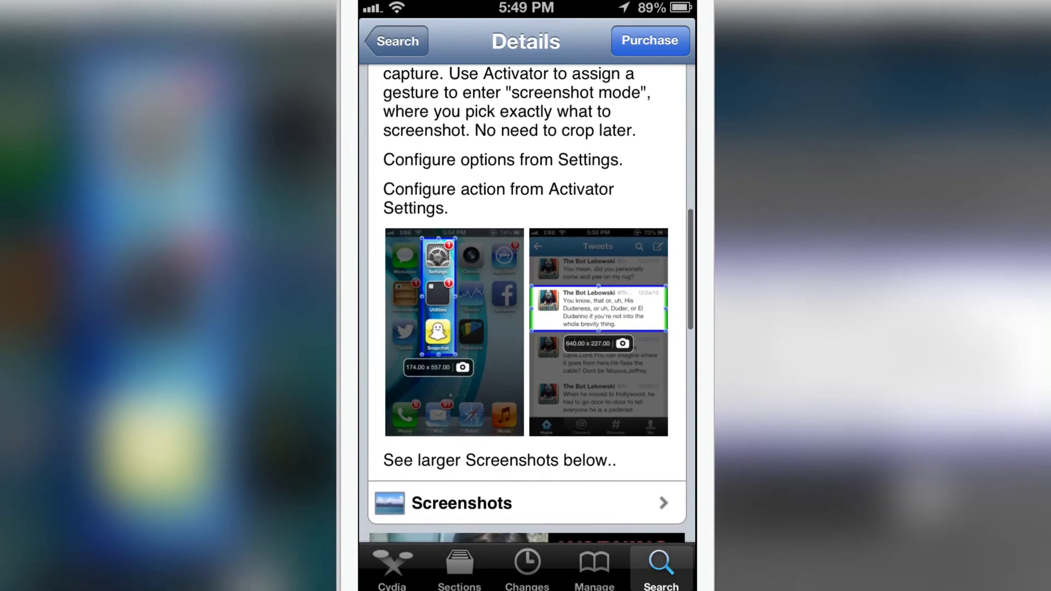
pyautogui.scroll(1, 526, 328)
pyautogui.scroll(3, 526, 329)
pyautogui.scroll(2, 526, 329)
pyautogui.scroll(3, 526, 329)
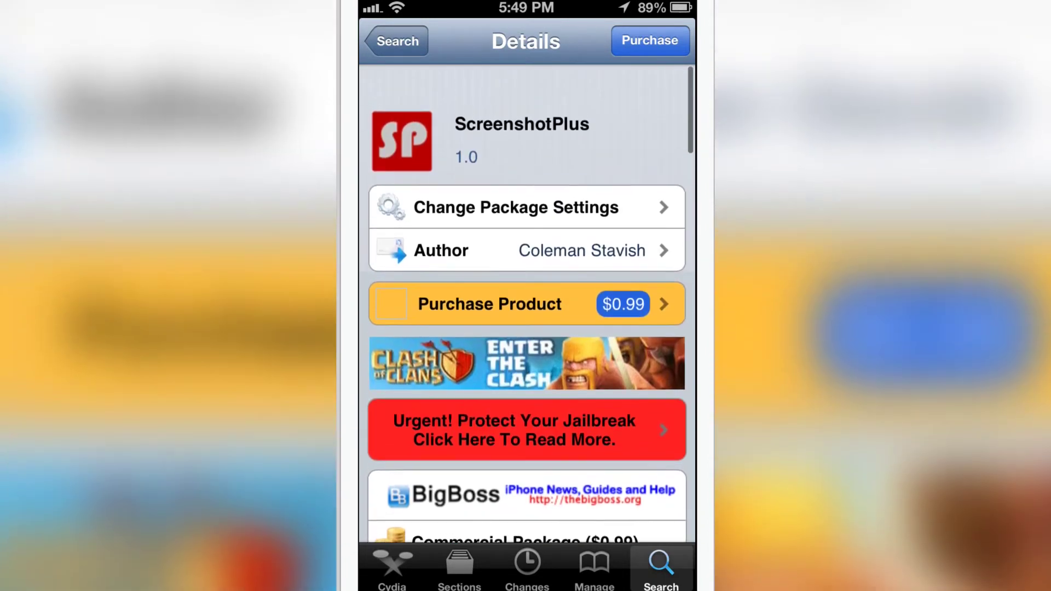
pyautogui.scroll(-1, 526, 329)
pyautogui.scroll(-3, 526, 328)
pyautogui.scroll(-2, 526, 329)
pyautogui.scroll(-1, 526, 328)
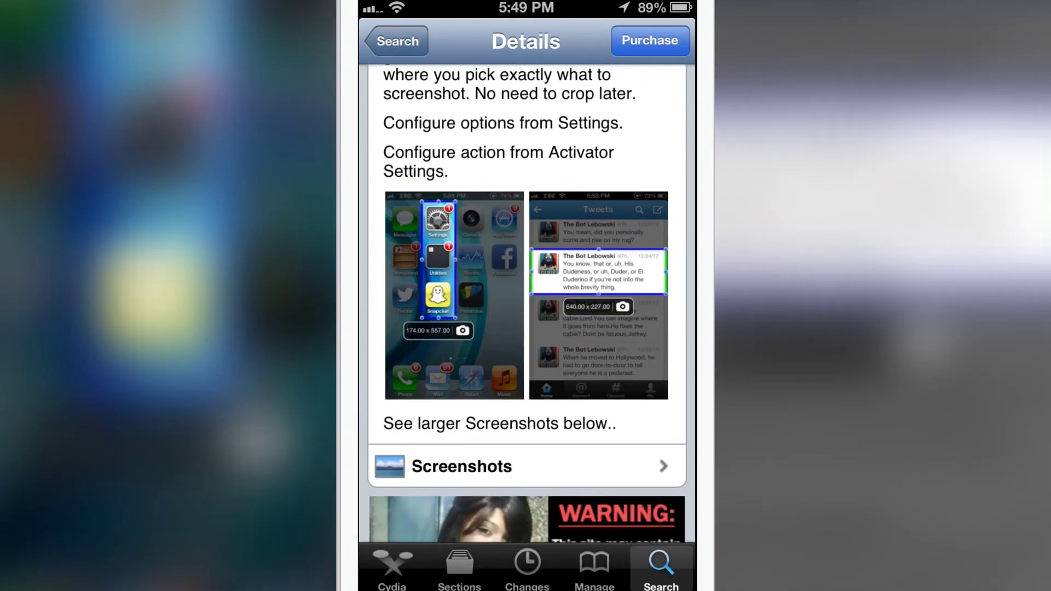
pyautogui.scroll(1, 526, 329)
pyautogui.scroll(5, 526, 329)
pyautogui.scroll(1, 526, 328)
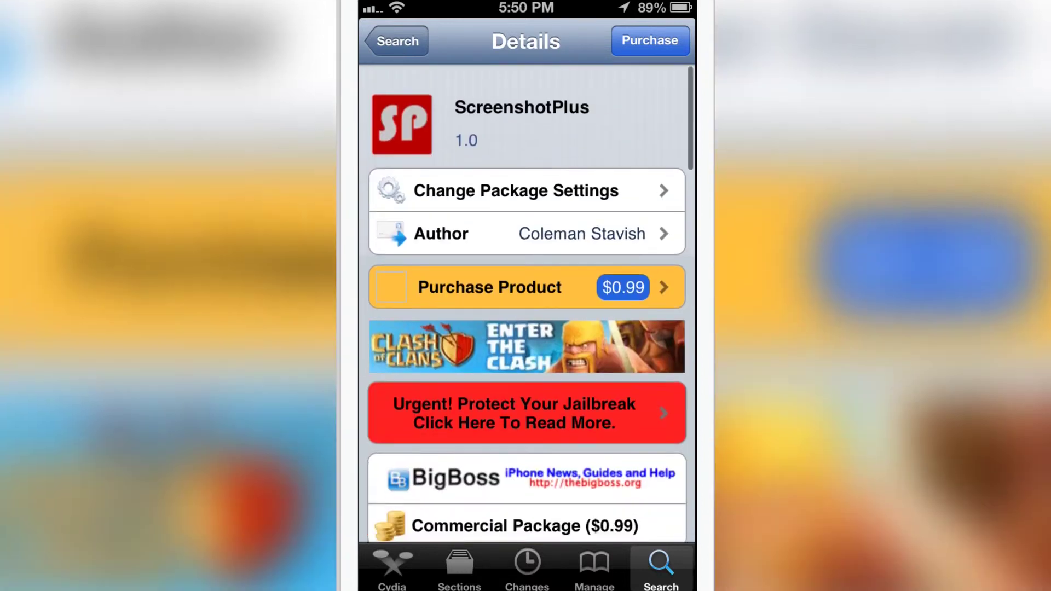